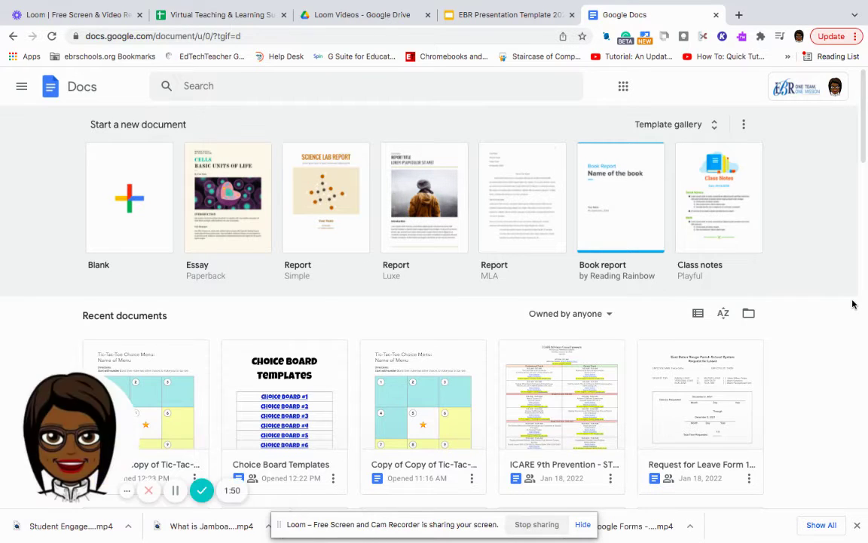
Step: Open the Parent Letter from the recent documents and check its options for presenting to a meeting
scroll(853, 304, "down", 5)
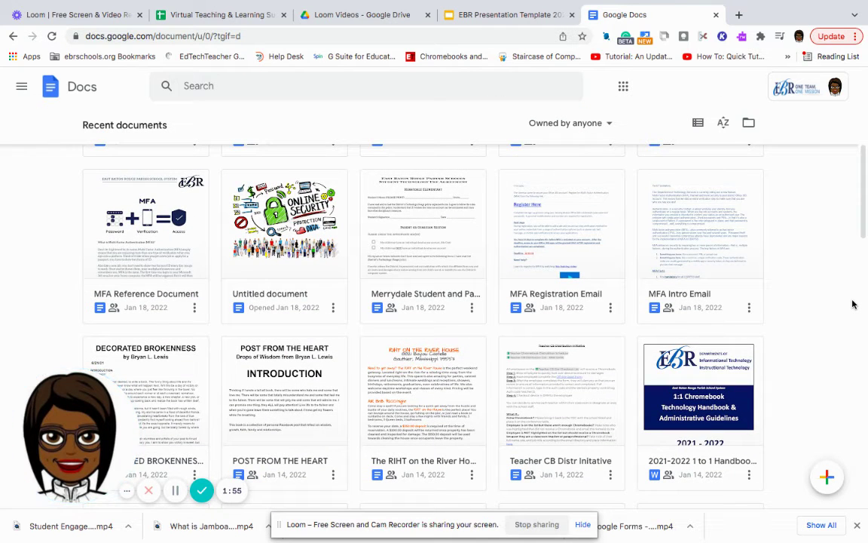
scroll(852, 303, "down", 3)
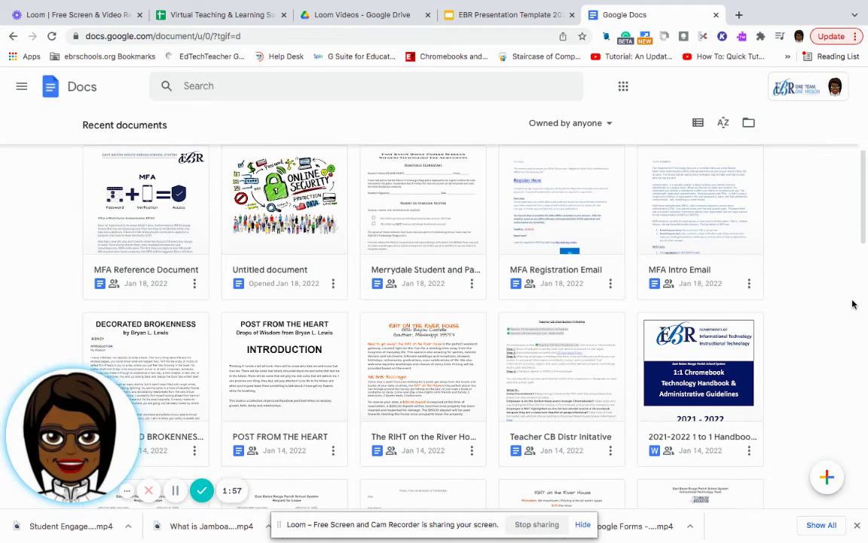
scroll(853, 304, "down", 2)
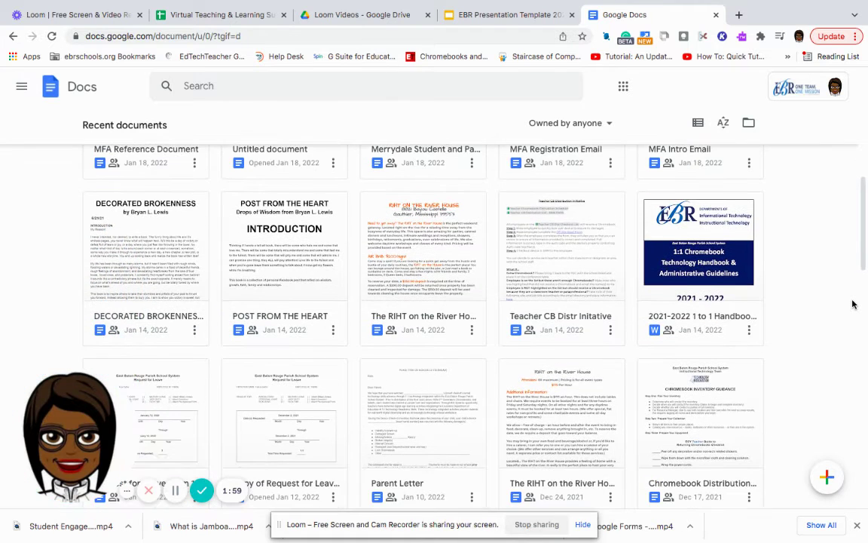
scroll(852, 304, "down", 4)
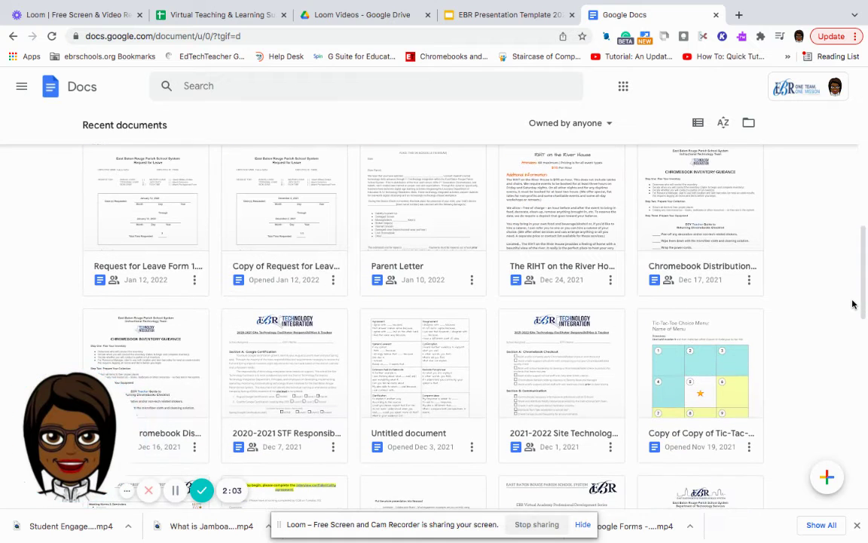
left_click(478, 229)
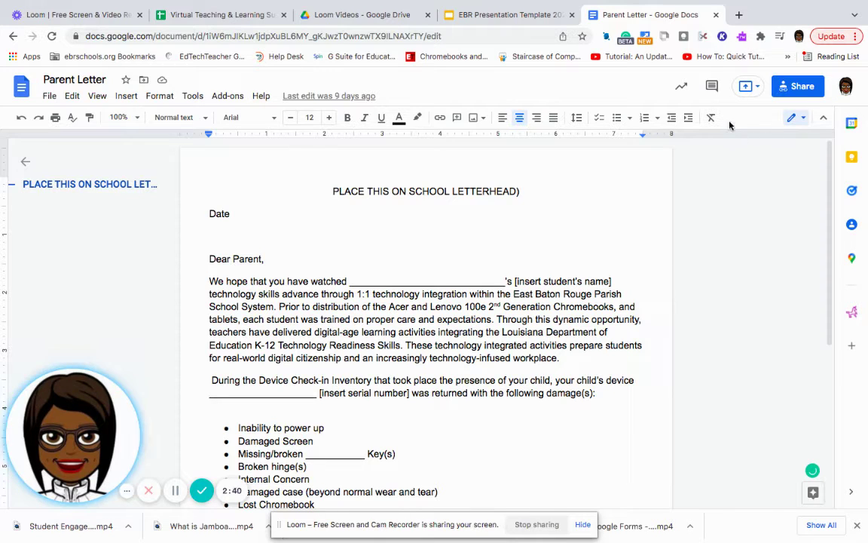
left_click(757, 88)
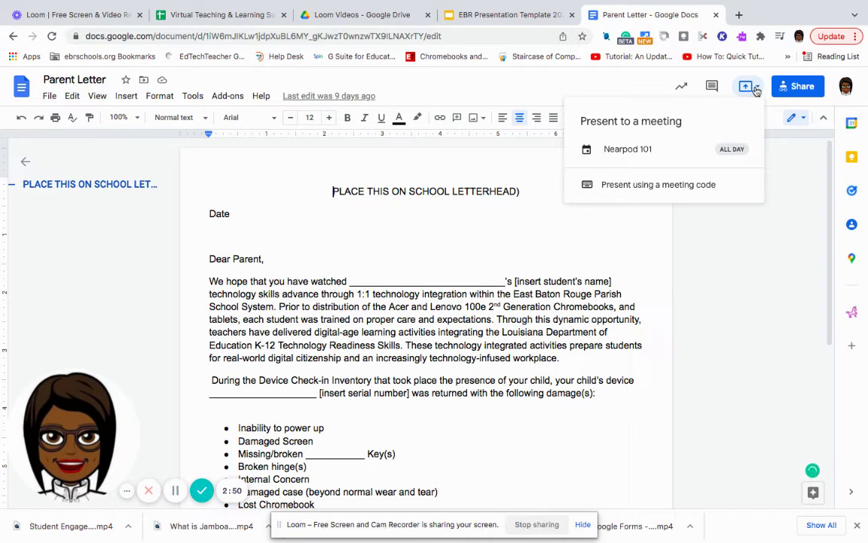
left_click(785, 190)
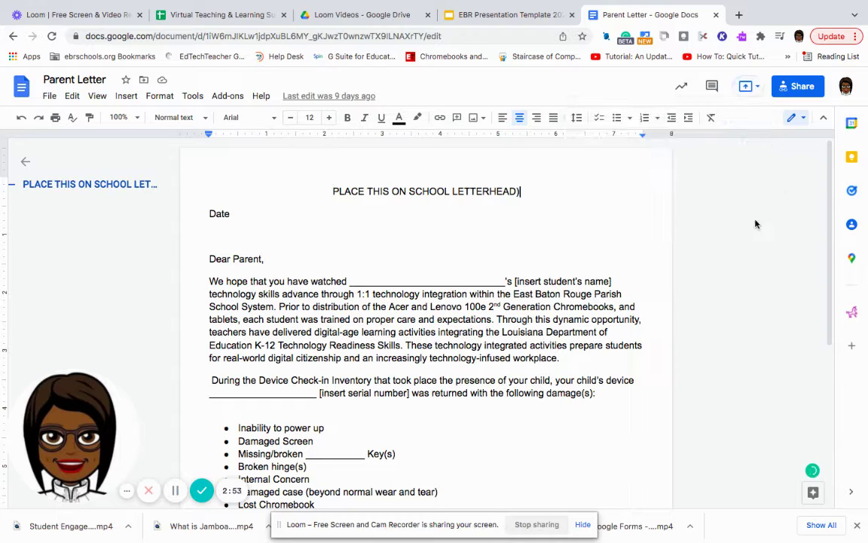
Step: Post the comment "Make sure you have the correct dates." on the word LETTERHEAD in the letter's heading line
left_click(713, 87)
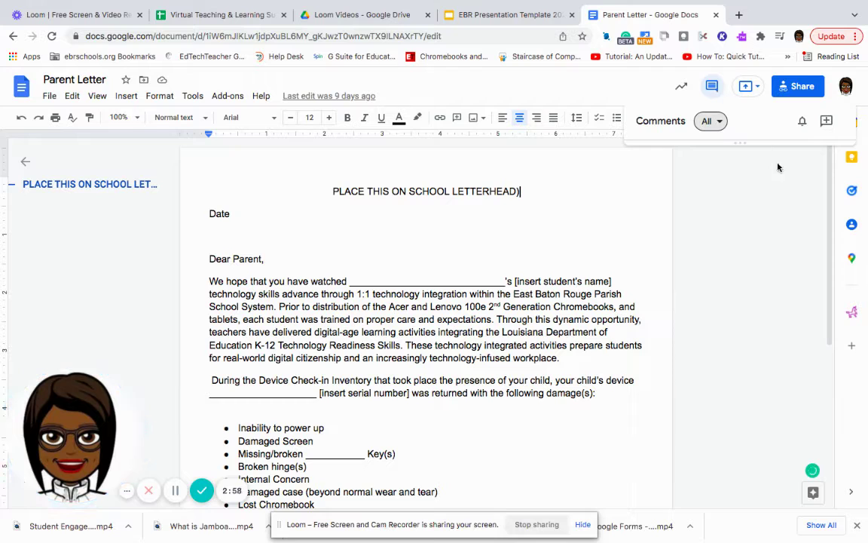
left_click(826, 122)
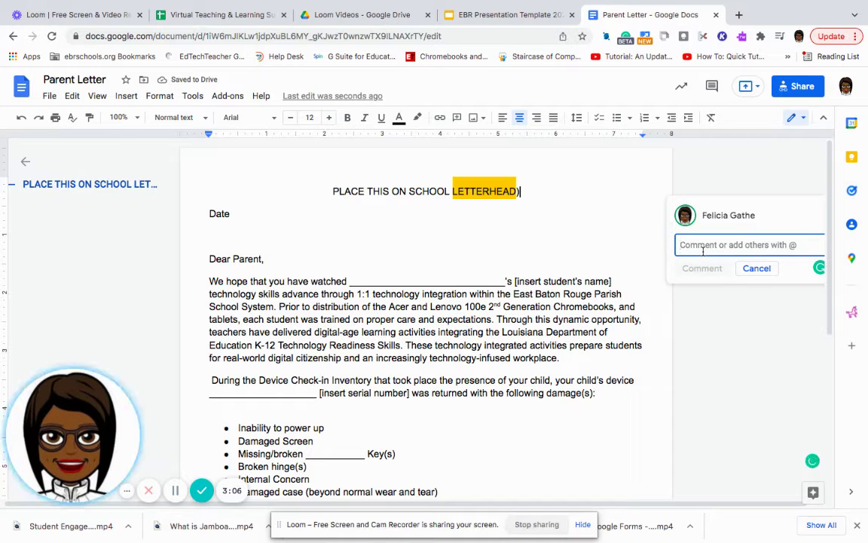
type("Mak")
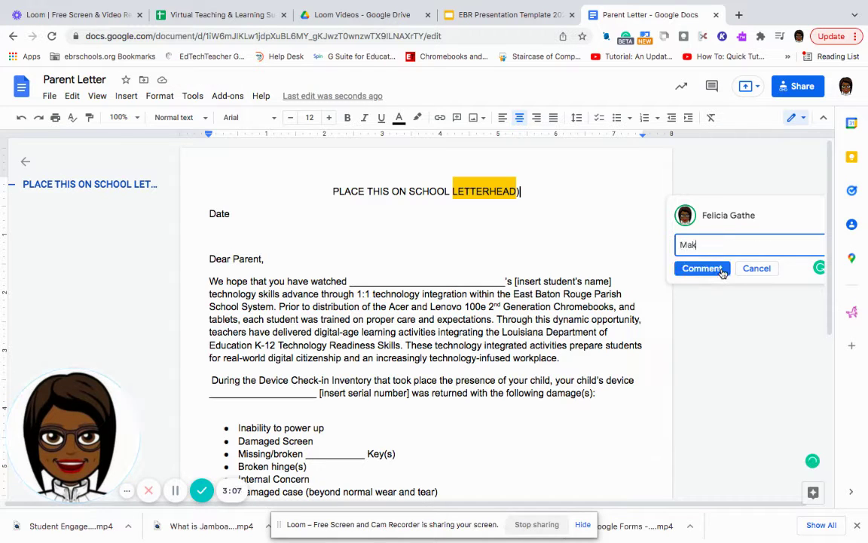
type("e sure you have th")
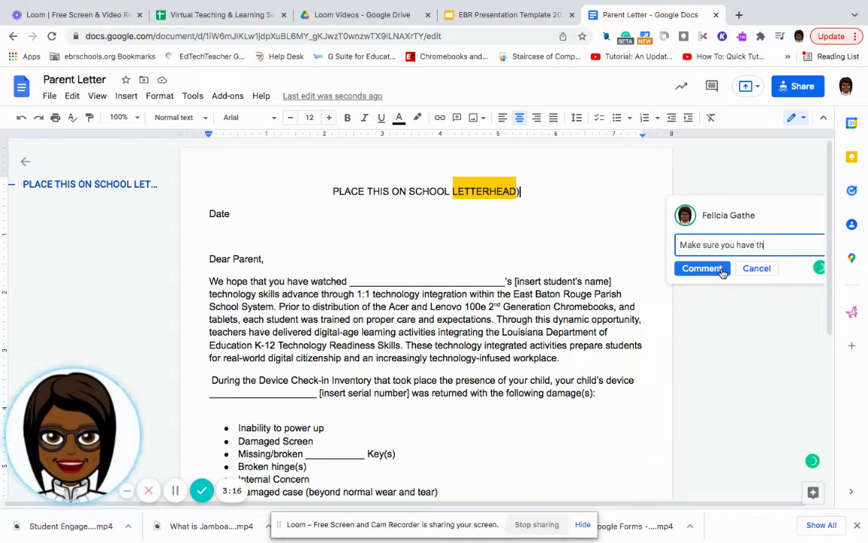
type("e corr")
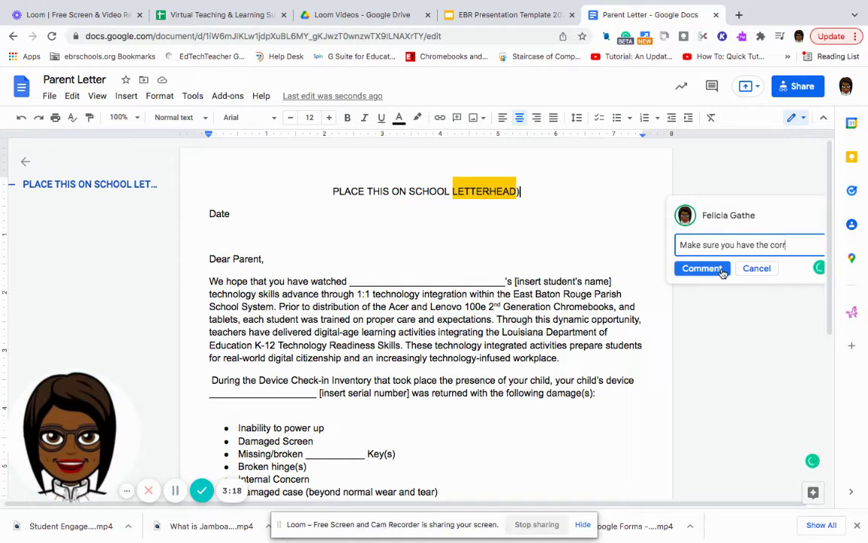
type("ect dates.")
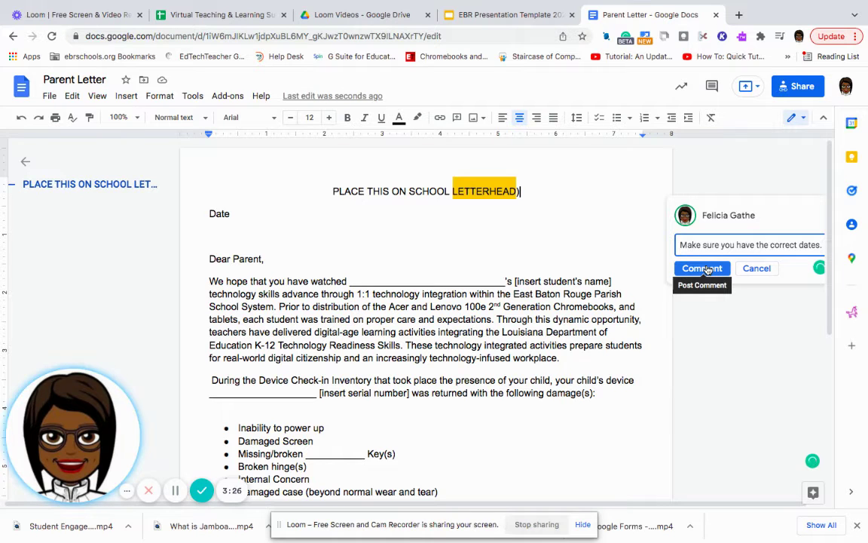
left_click(703, 268)
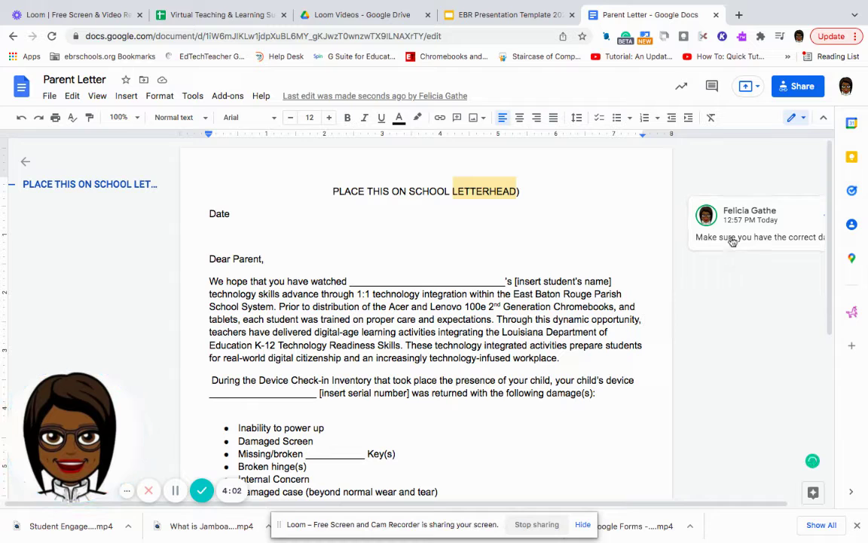
Step: Hide the document outline and examine the further options of the comment on LETTERHEAD
left_click(776, 220)
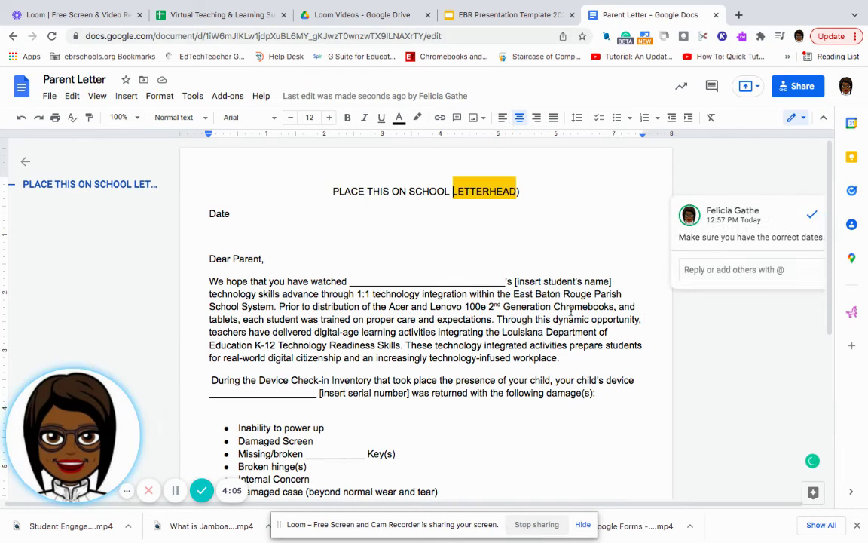
left_click(26, 163)
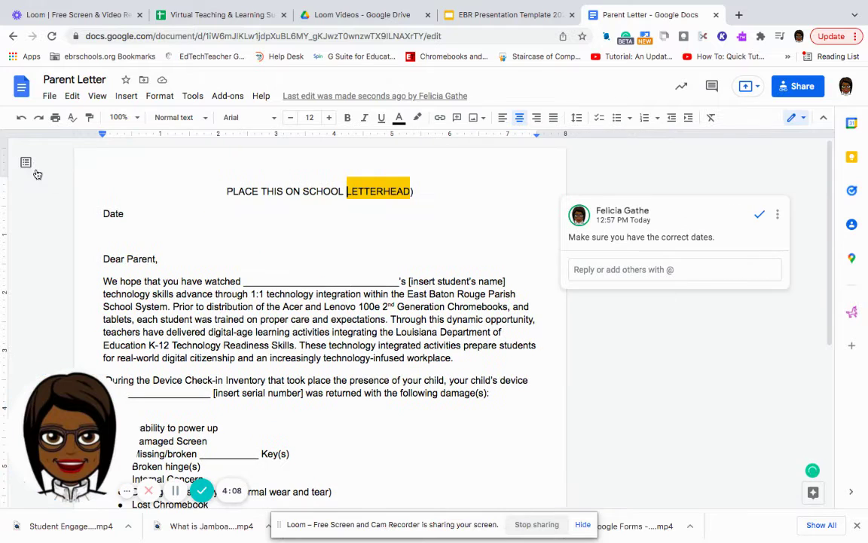
left_click(779, 216)
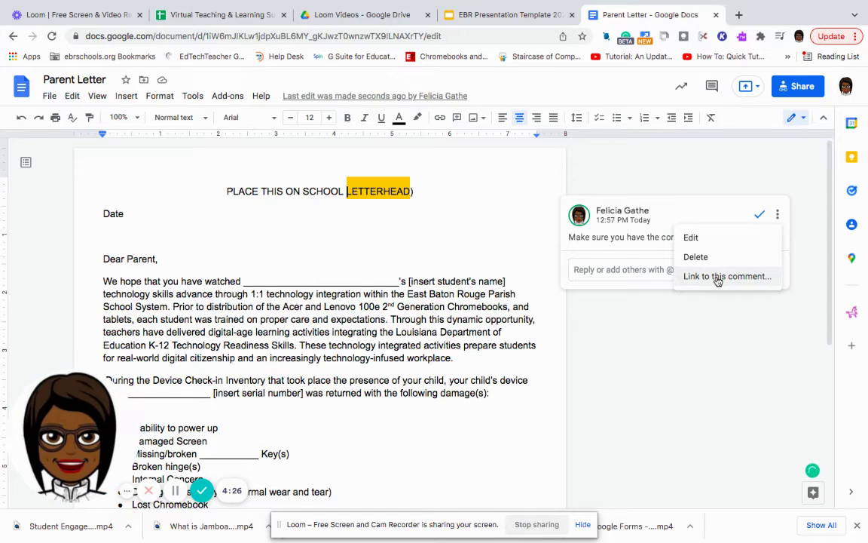
left_click(633, 304)
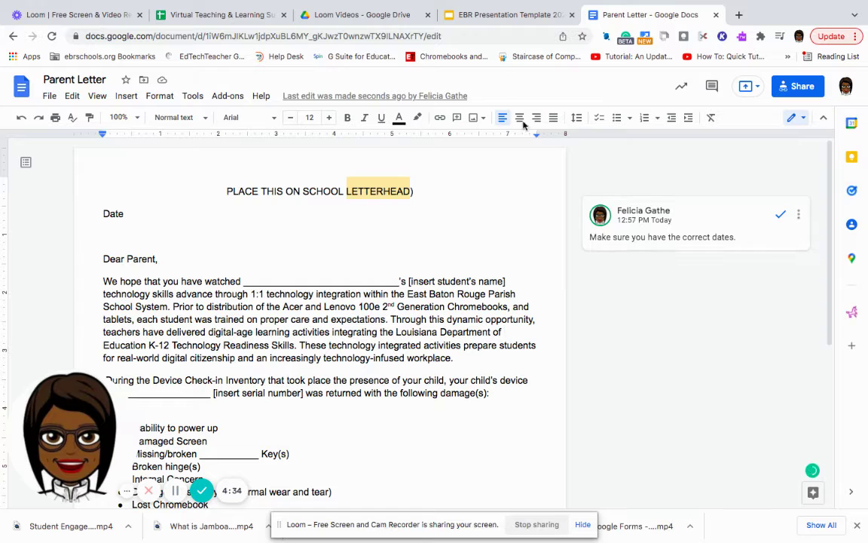
Step: Switch to the EBR Presentation Template 2021 slides and review the Direct Comments, Google Classroom and Posting Announcements slides
left_click(497, 18)
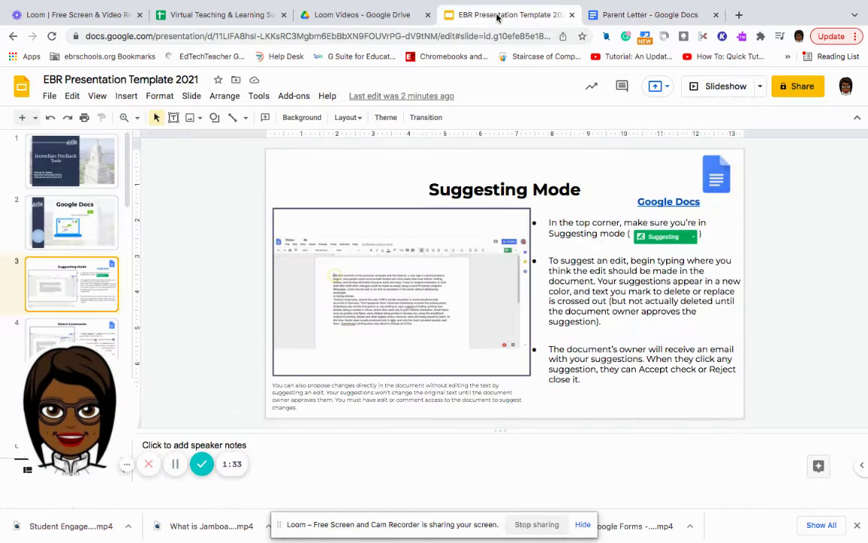
left_click(89, 345)
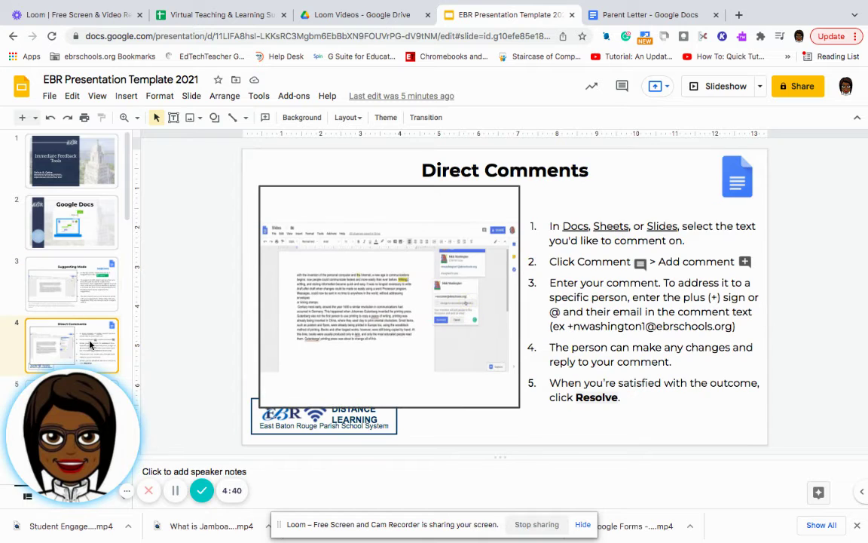
key("Down")
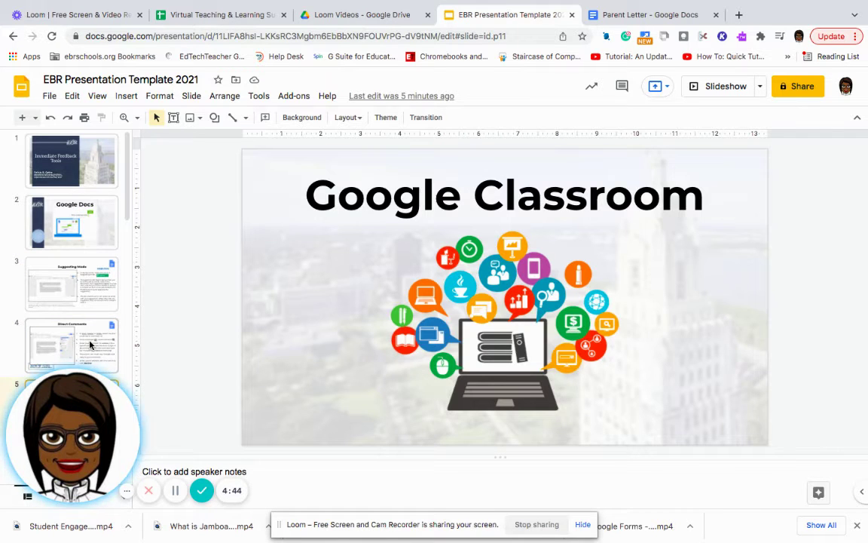
key("Down")
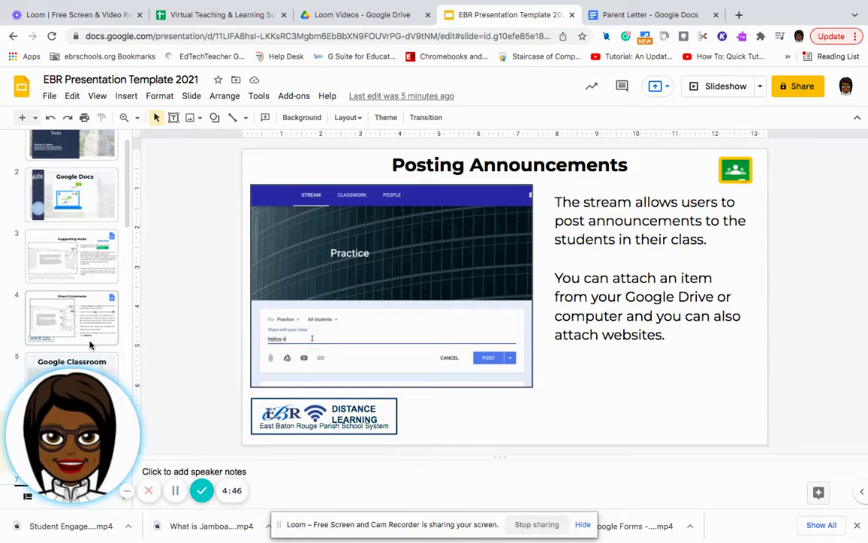
key("Up")
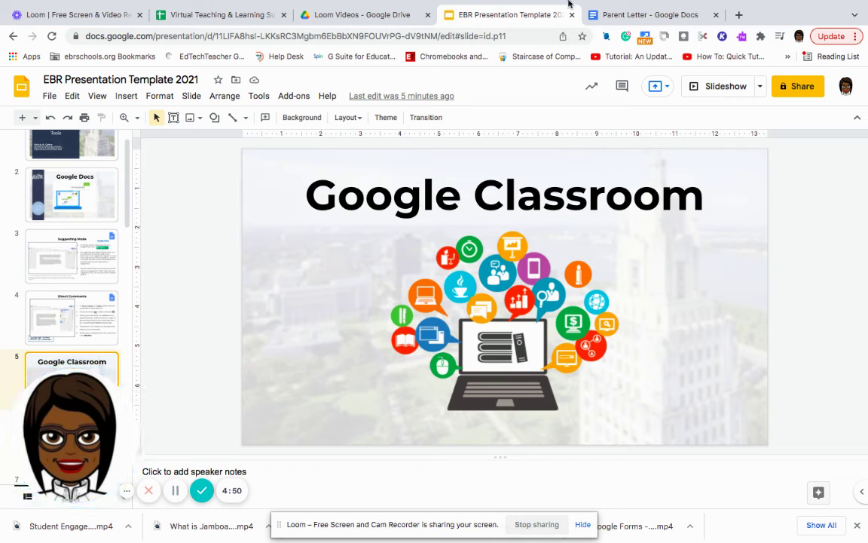
Step: Leave the Parent Letter document and open Google Classroom from the Google apps in the same browser tab
left_click(615, 15)
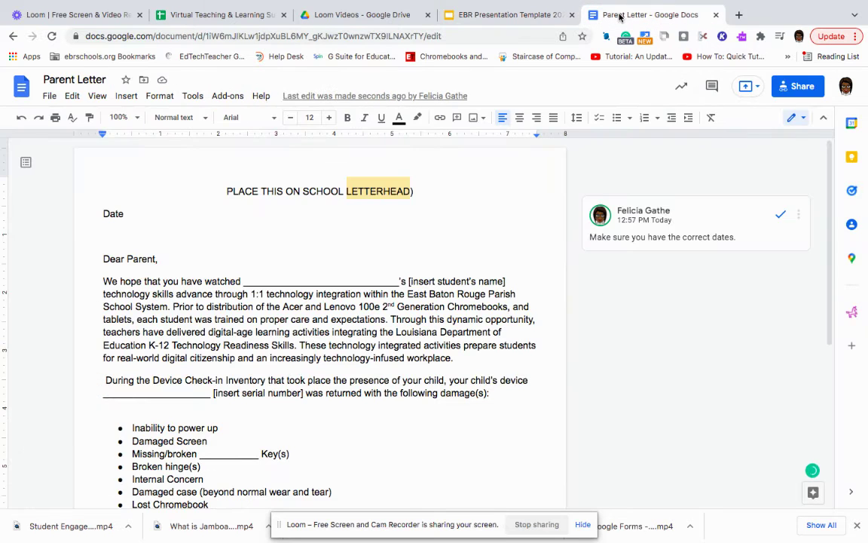
left_click(12, 37)
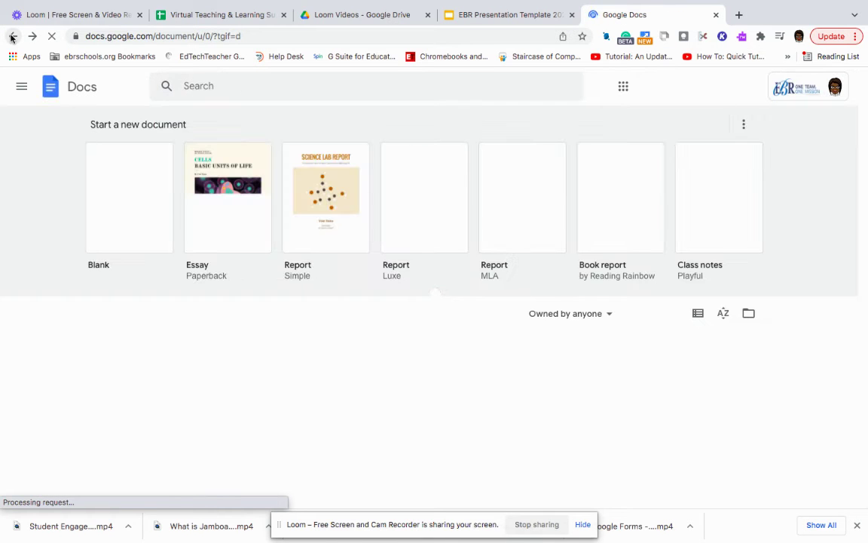
left_click(11, 37)
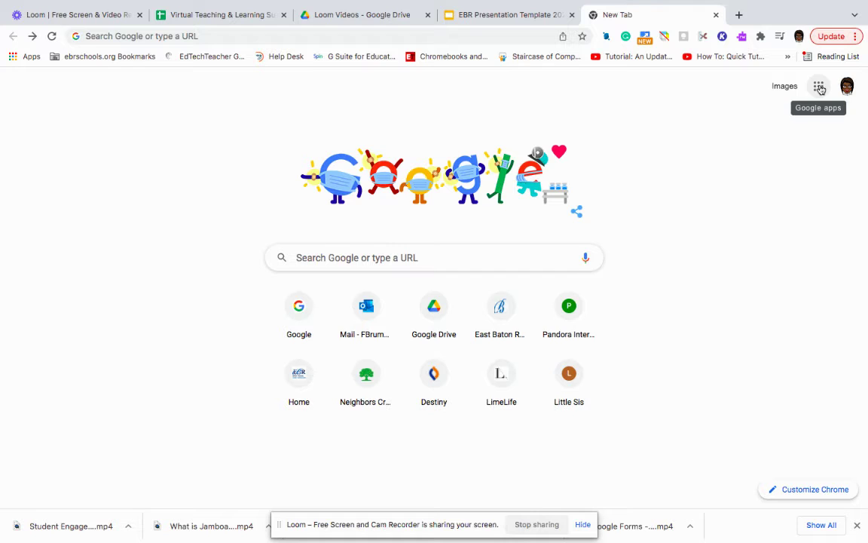
left_click(820, 89)
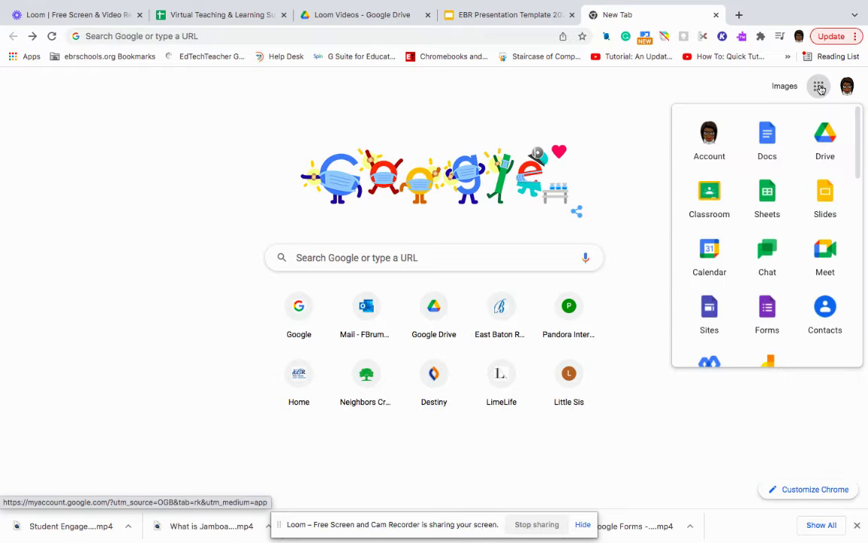
left_click(709, 198)
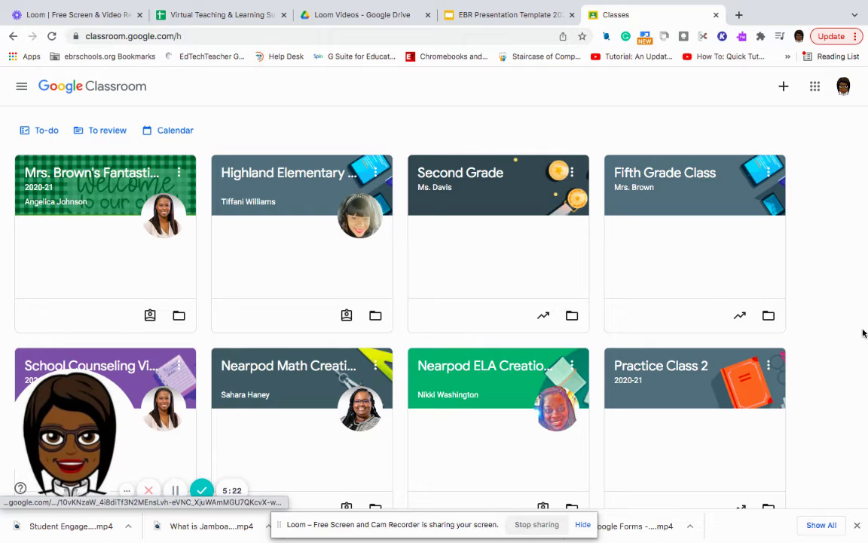
Step: Open the Study Group class at the end of the class list
scroll(848, 315, "down", 3)
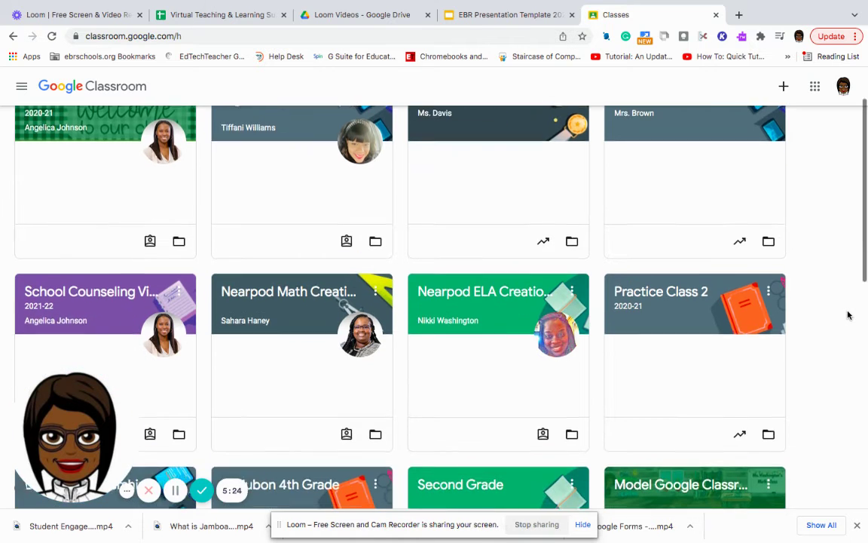
scroll(848, 315, "down", 5)
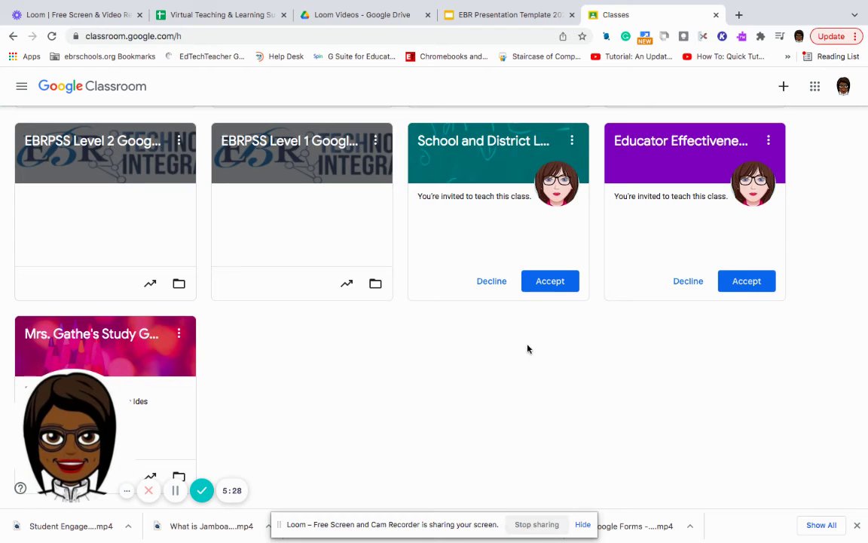
left_click(131, 356)
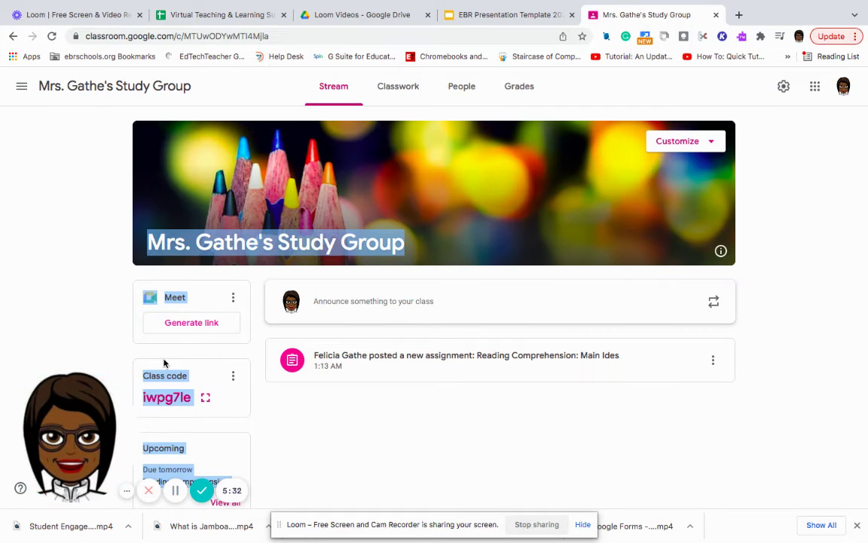
left_click(19, 300)
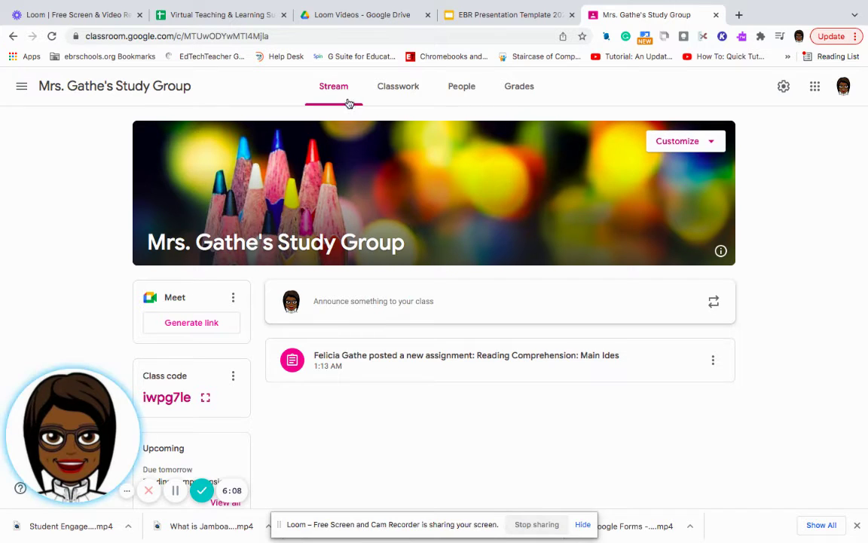
Step: Look over the class's Classwork page and a blank new assignment form, closing the form without creating anything
left_click(392, 87)
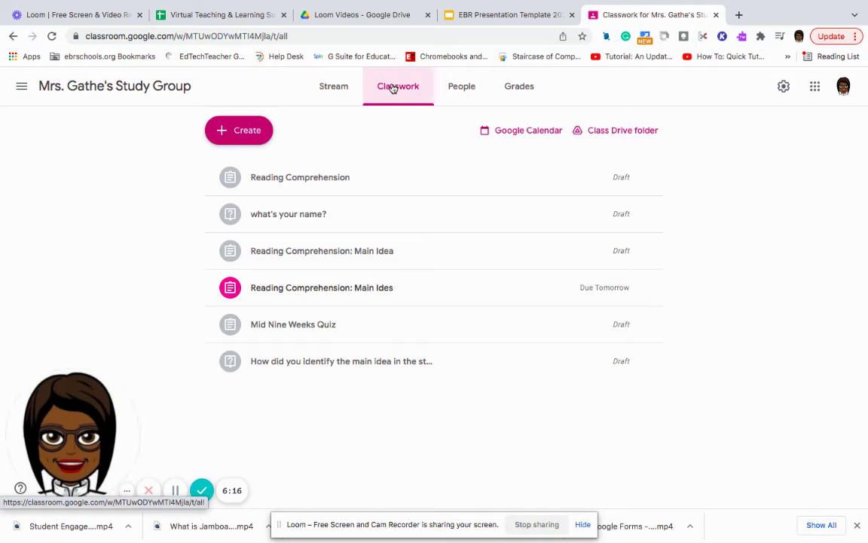
left_click(242, 132)
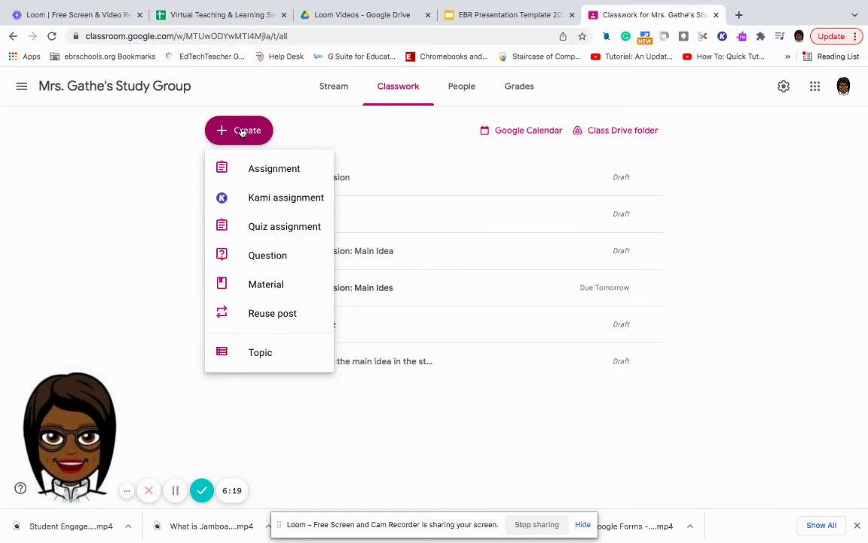
left_click(269, 169)
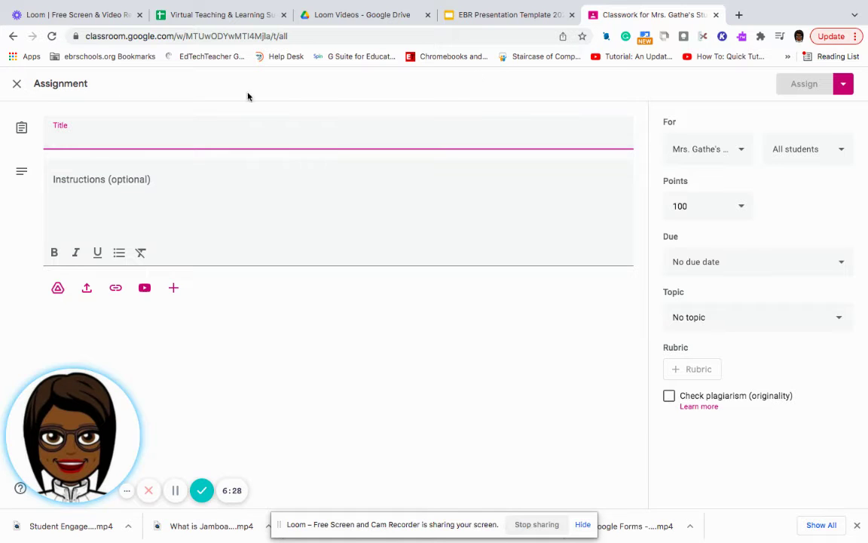
left_click(17, 84)
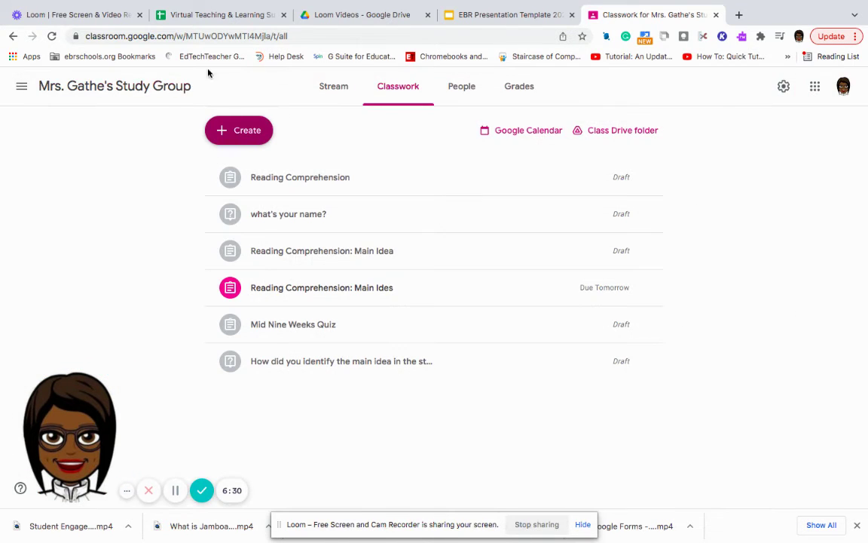
Step: View the class's People page with its teachers and students
left_click(461, 87)
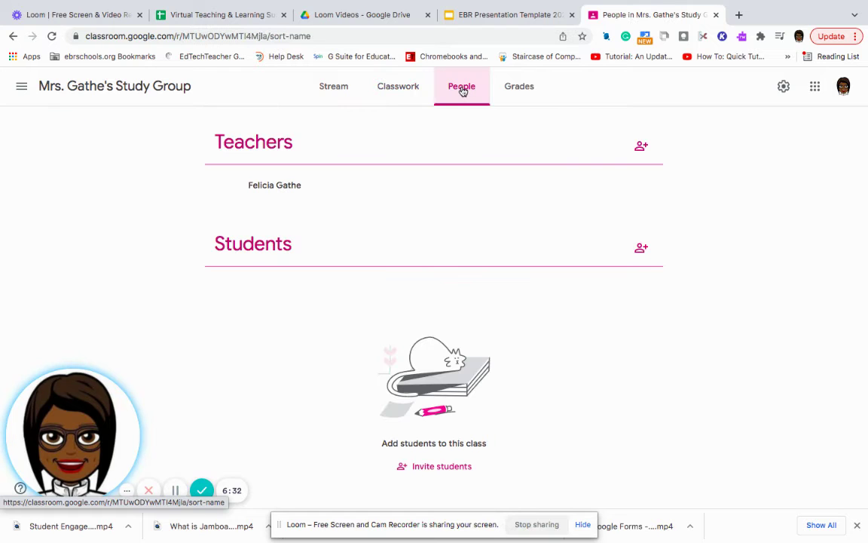